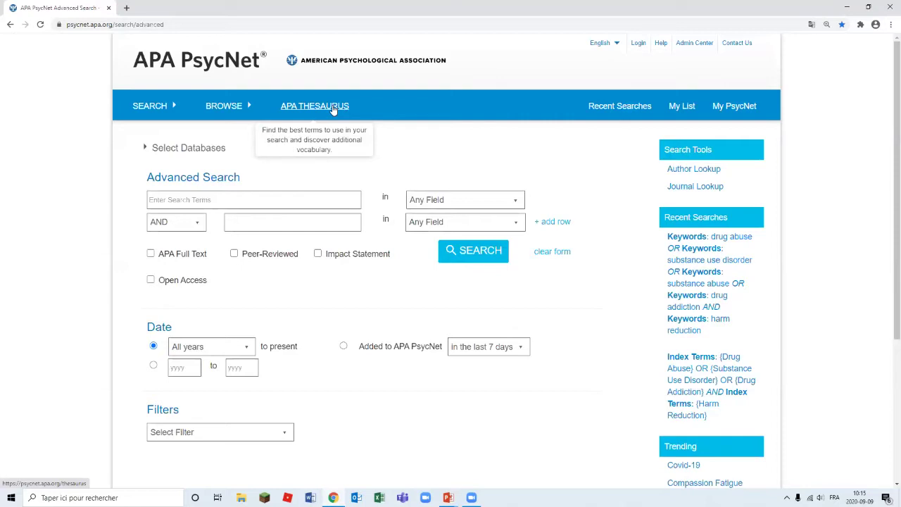
# Step: Look up "substance abuse" in the APA Thesaurus and open the preferred term Drug Abuse
pyautogui.click(334, 109)
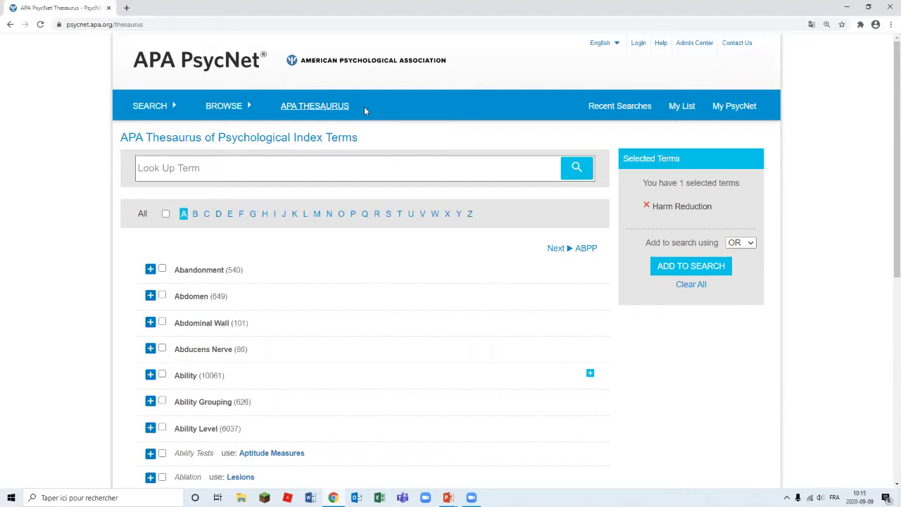
pyautogui.click(298, 175)
pyautogui.write('substance abuse')
pyautogui.click(576, 168)
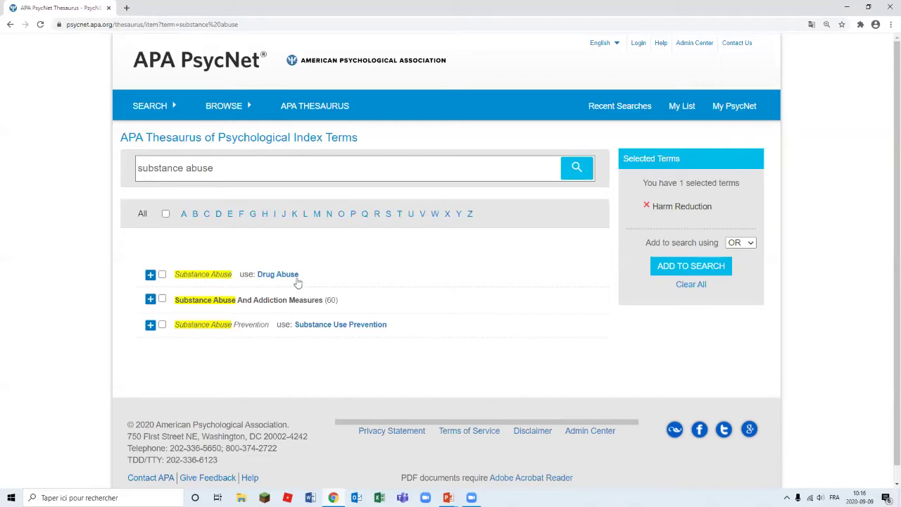
pyautogui.click(287, 276)
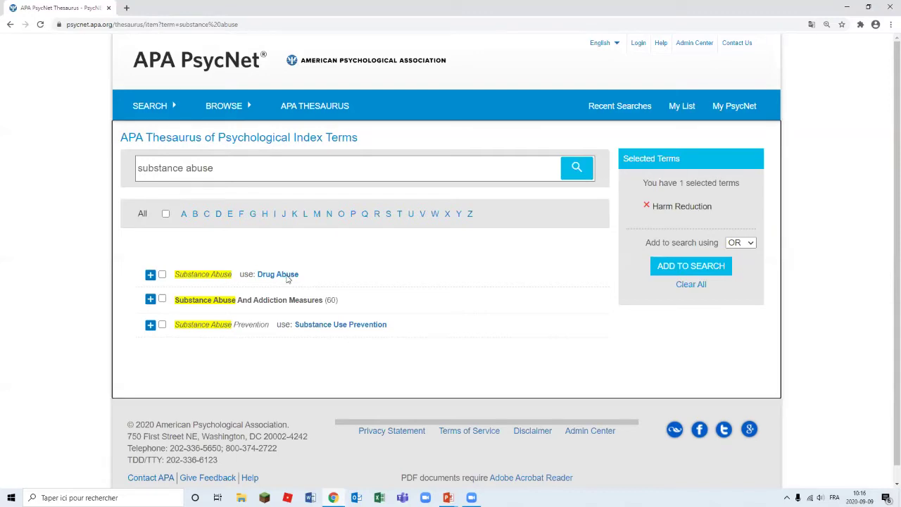
# Step: Select the terms Drug Abuse, Substance Use Disorder and Drug Addiction, and add them to the search combined with OR
pyautogui.scroll(-1, 286, 278)
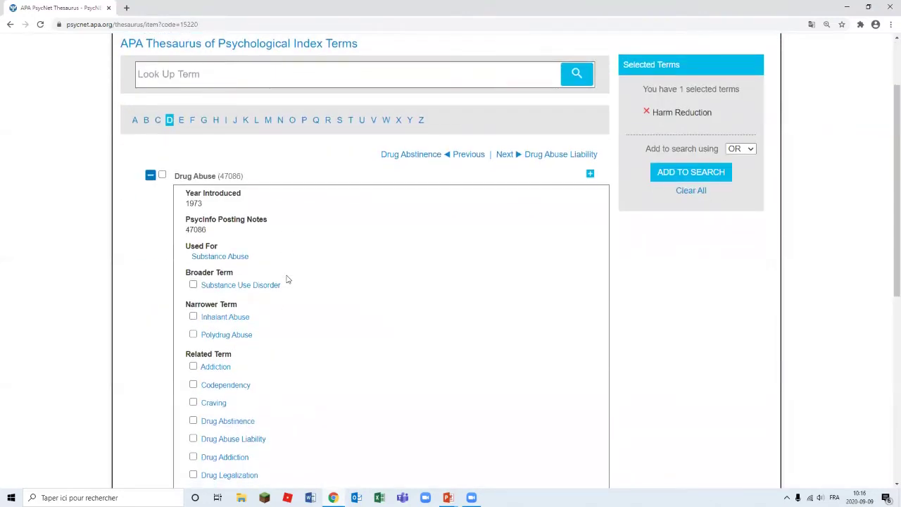
pyautogui.scroll(-1, 287, 279)
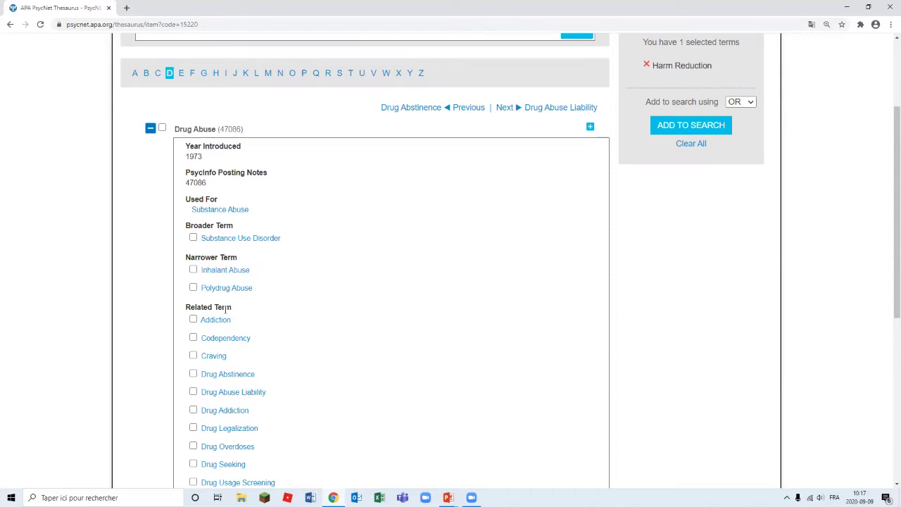
pyautogui.scroll(-1, 227, 307)
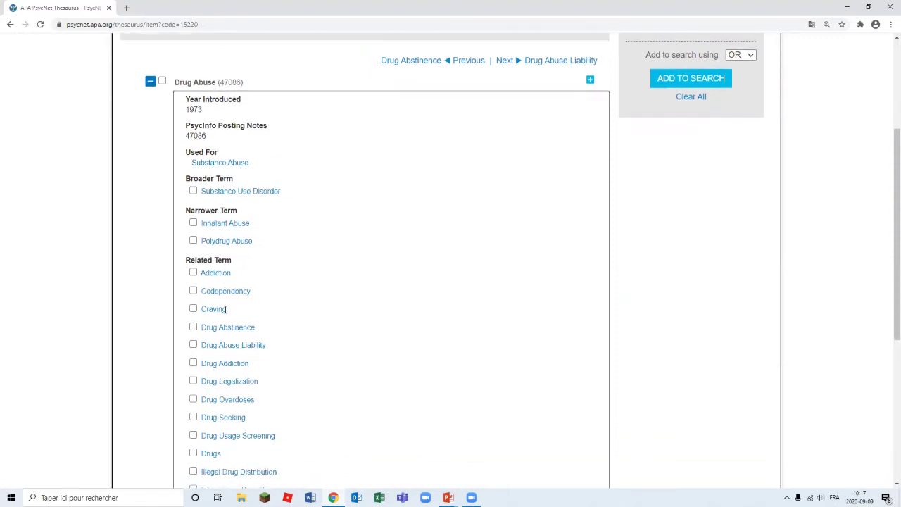
pyautogui.click(162, 82)
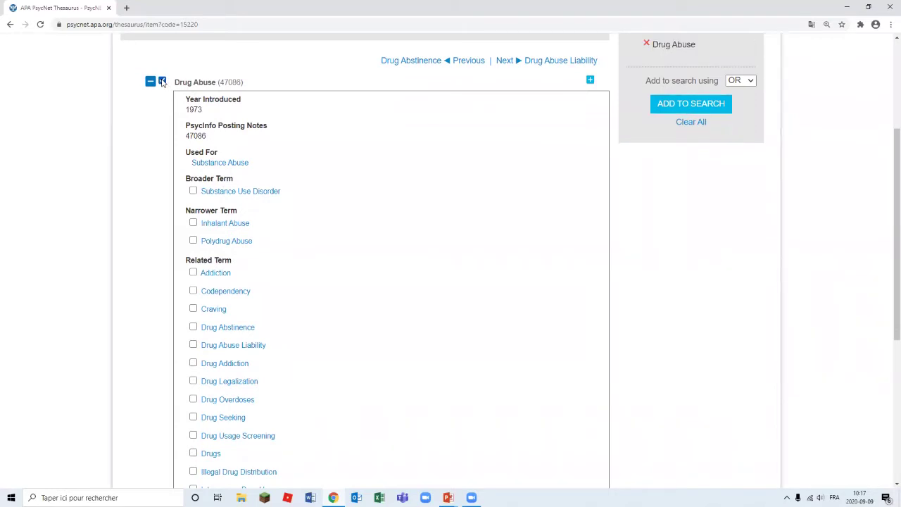
pyautogui.click(193, 192)
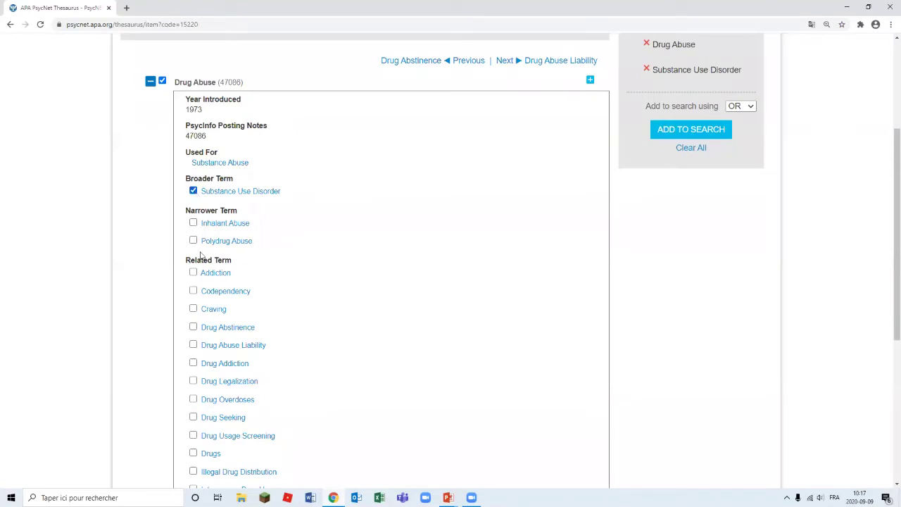
pyautogui.click(194, 364)
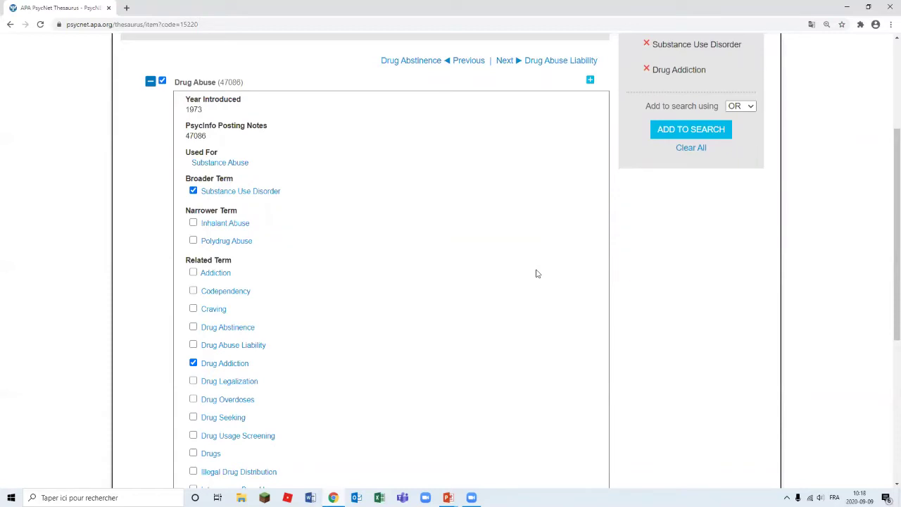
pyautogui.scroll(2, 538, 273)
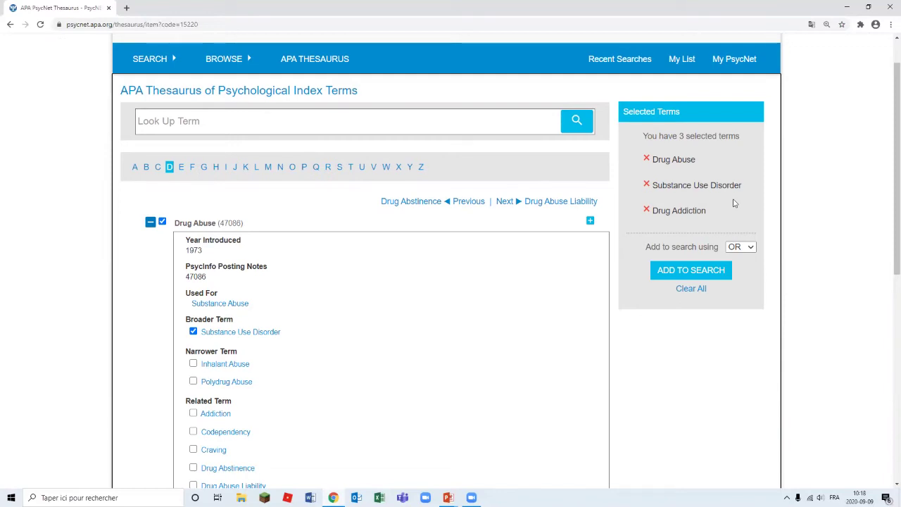
pyautogui.click(726, 275)
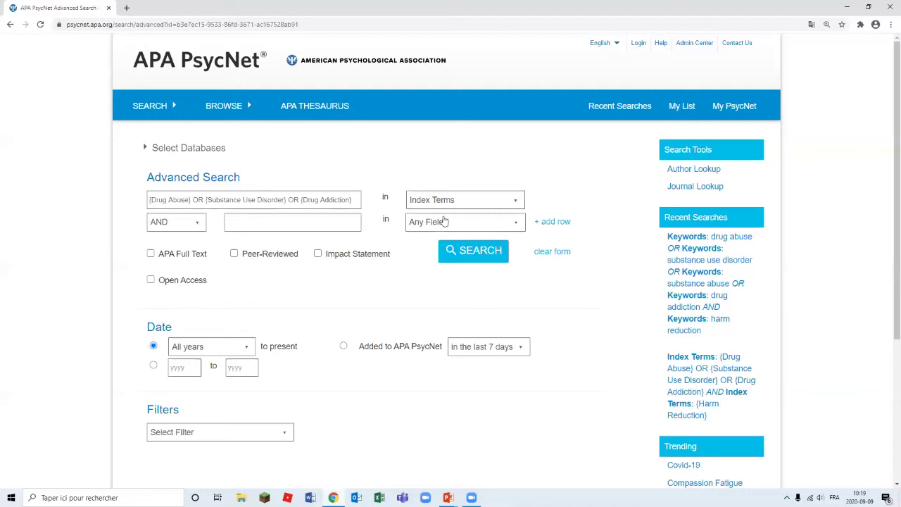
# Step: Look up "harm reduction" in the APA Thesaurus and select the term Harm Reduction
pyautogui.click(325, 107)
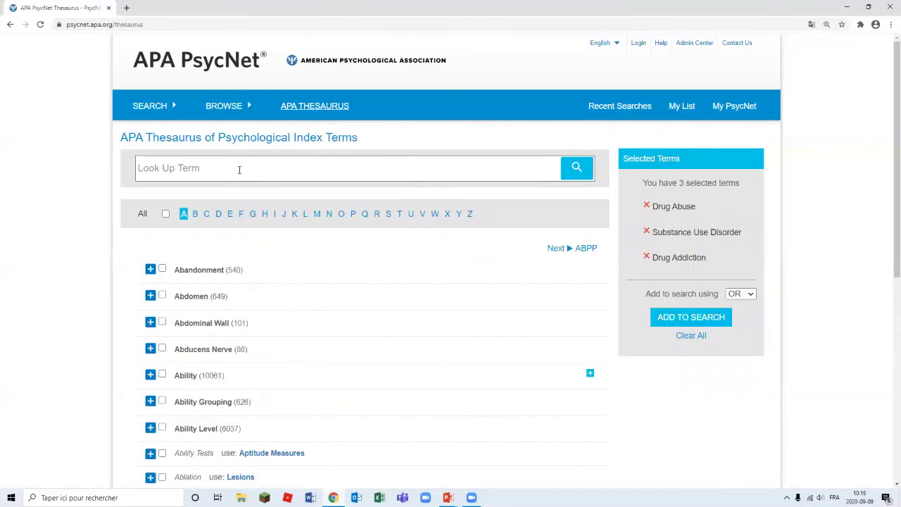
pyautogui.click(239, 170)
pyautogui.write('harm reduction')
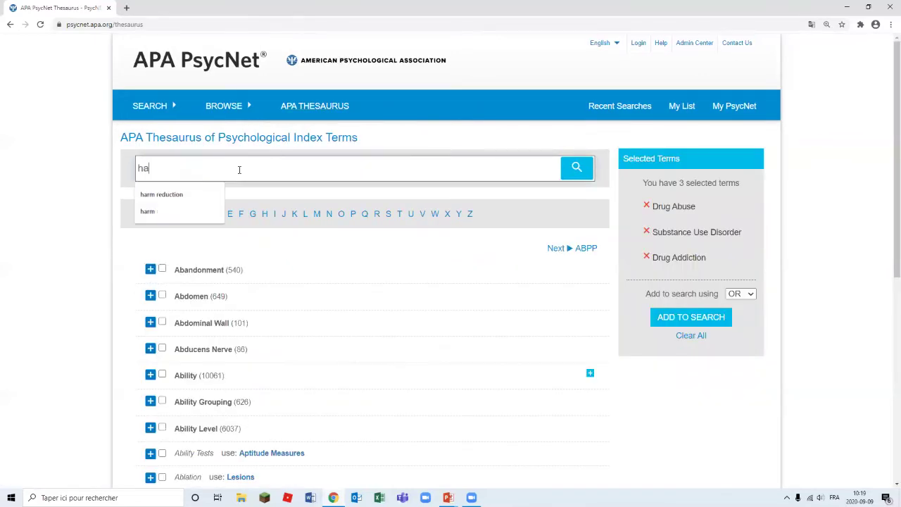
pyautogui.click(577, 173)
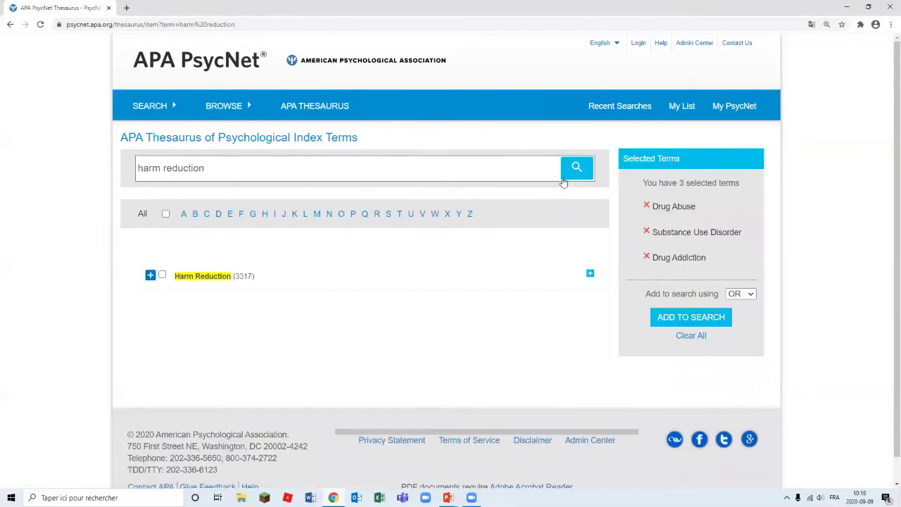
pyautogui.click(163, 276)
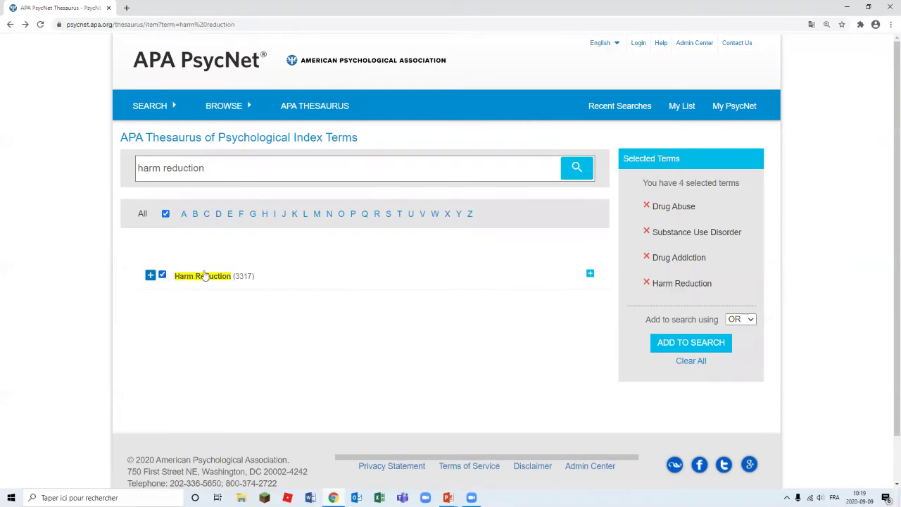
# Step: Remove Drug Abuse, Substance Use Disorder and Drug Addiction from the selected terms and add Harm Reduction to the search
pyautogui.click(647, 207)
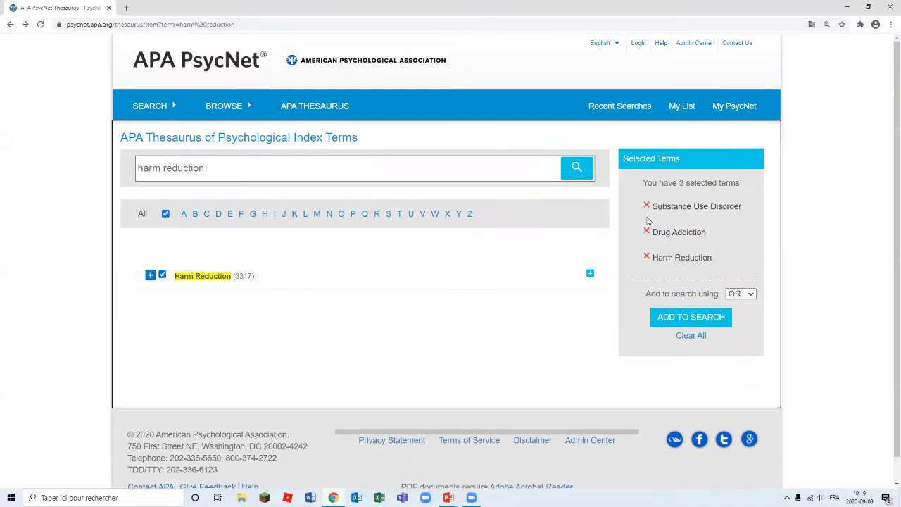
pyautogui.click(647, 206)
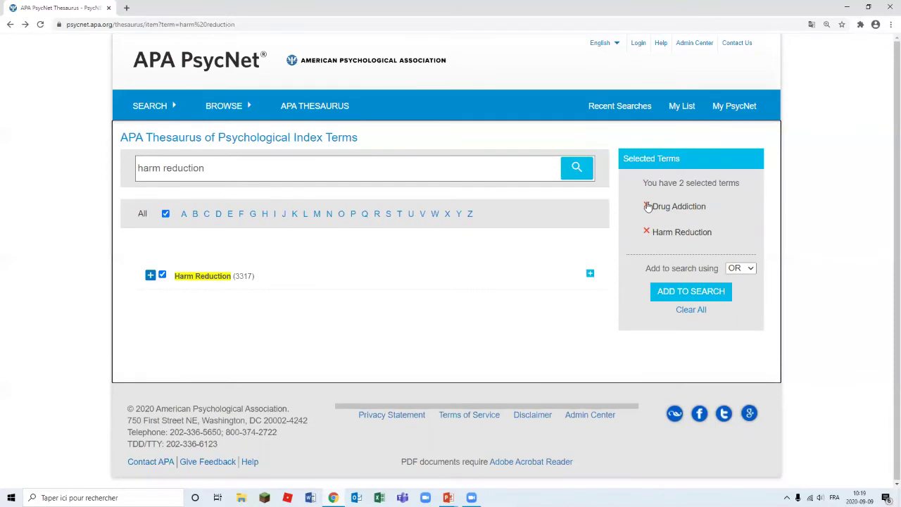
pyautogui.click(647, 206)
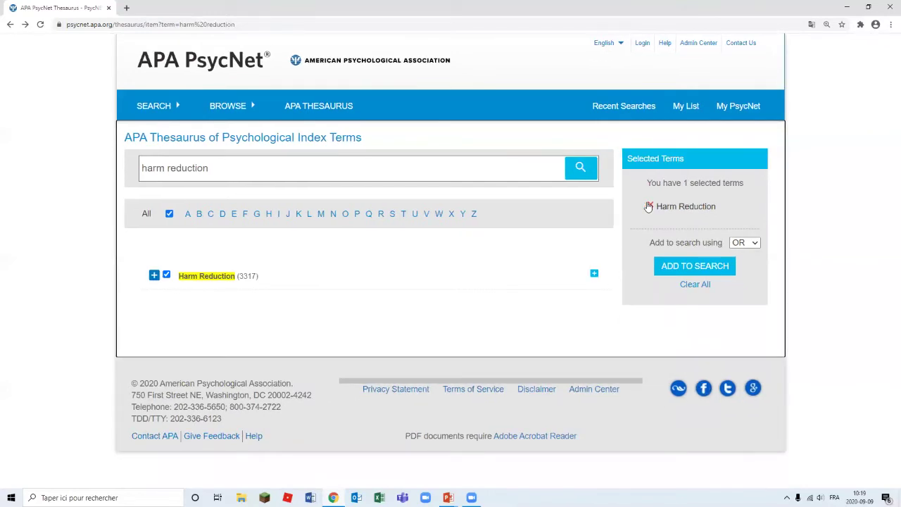
pyautogui.click(680, 269)
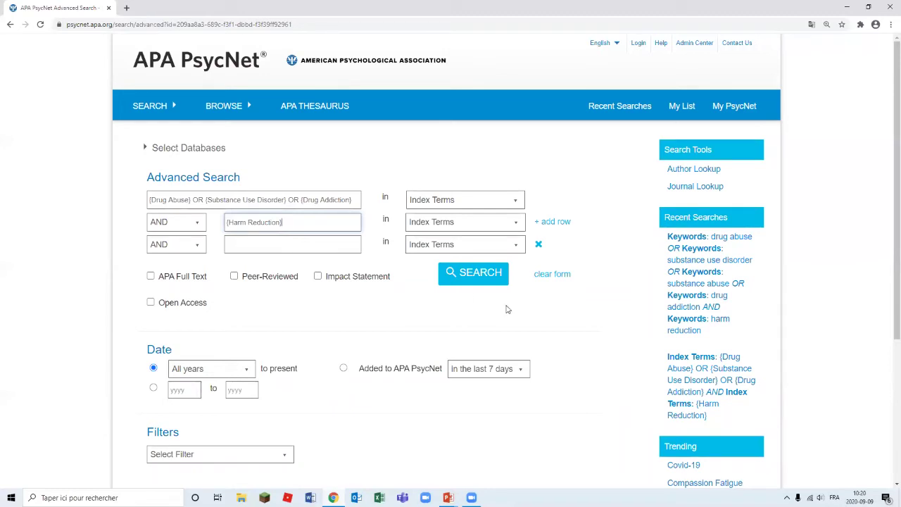
# Step: Run the index-term search and open the first result's record to examine its keywords and index terms
pyautogui.click(471, 279)
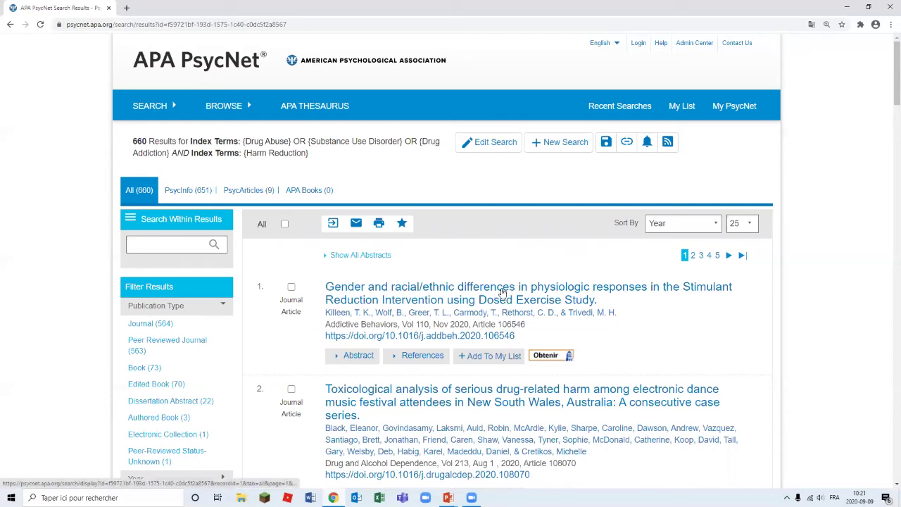
pyautogui.click(502, 292)
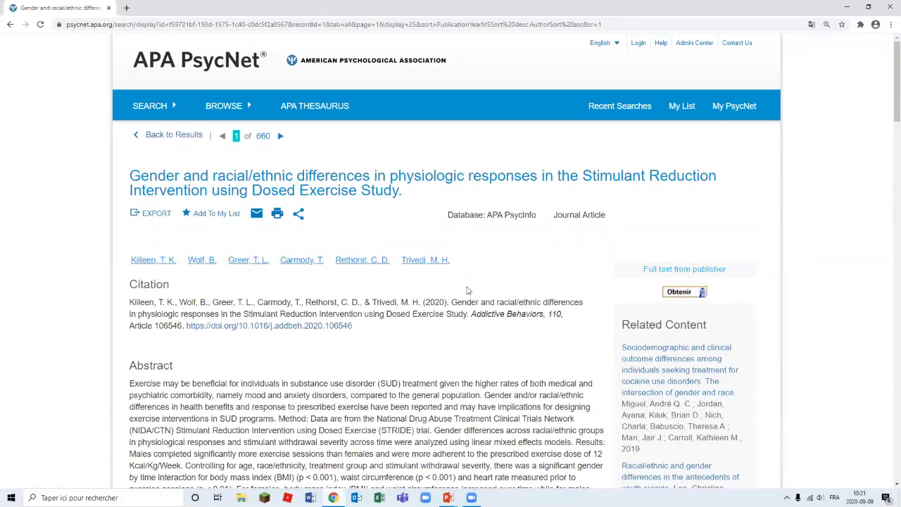
pyautogui.scroll(-10, 467, 290)
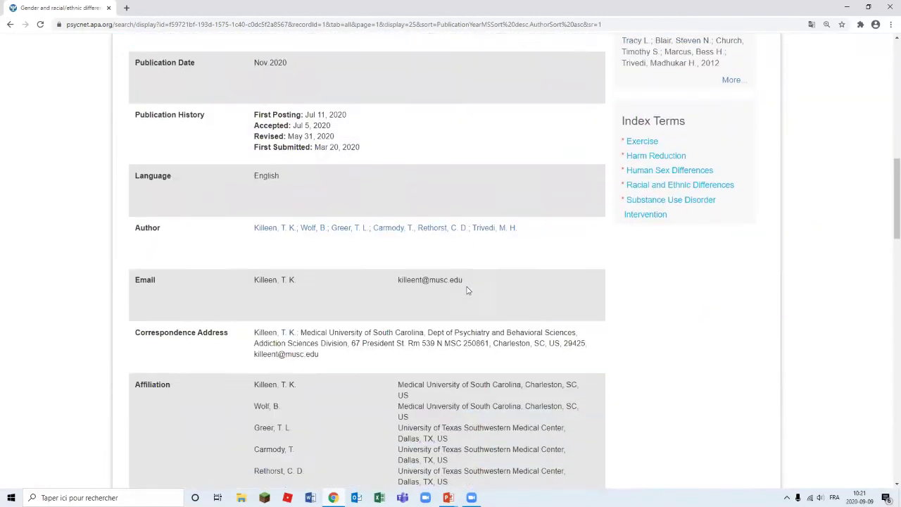
pyautogui.scroll(-7, 466, 290)
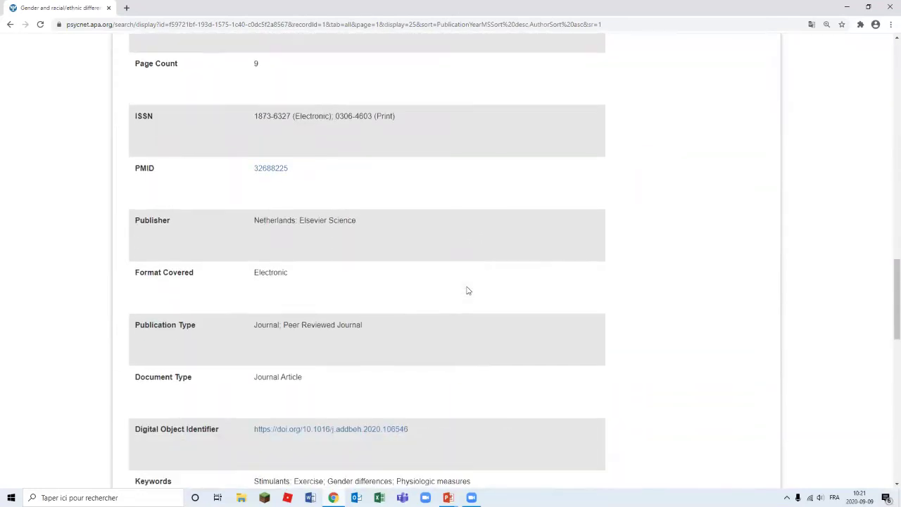
pyautogui.scroll(-5, 467, 290)
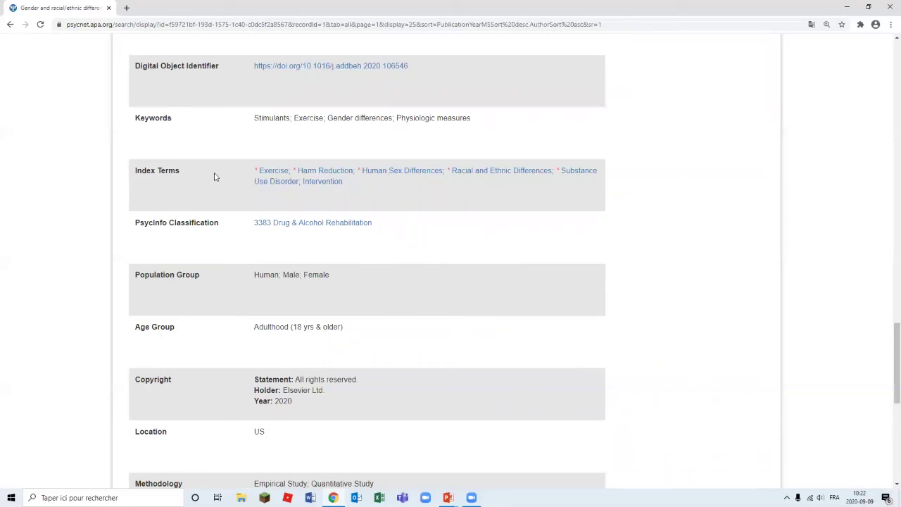
pyautogui.moveTo(889, 362); pyautogui.dragTo(889, 86)
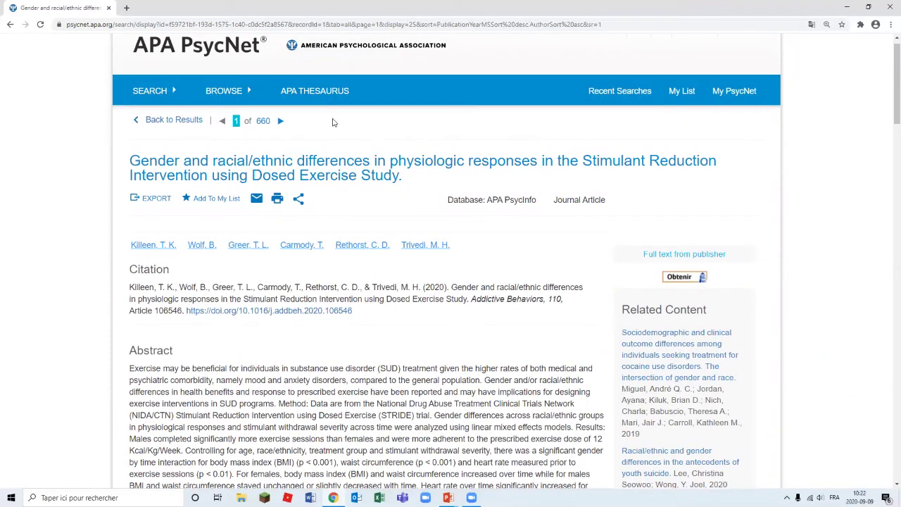
# Step: Return to the advanced search form and run a search with both rows set to the Keywords field
pyautogui.click(598, 104)
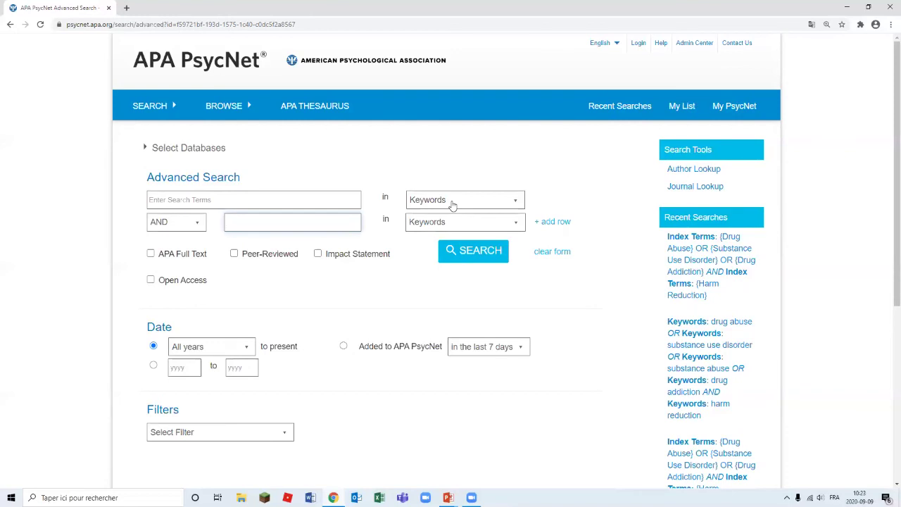
pyautogui.click(476, 256)
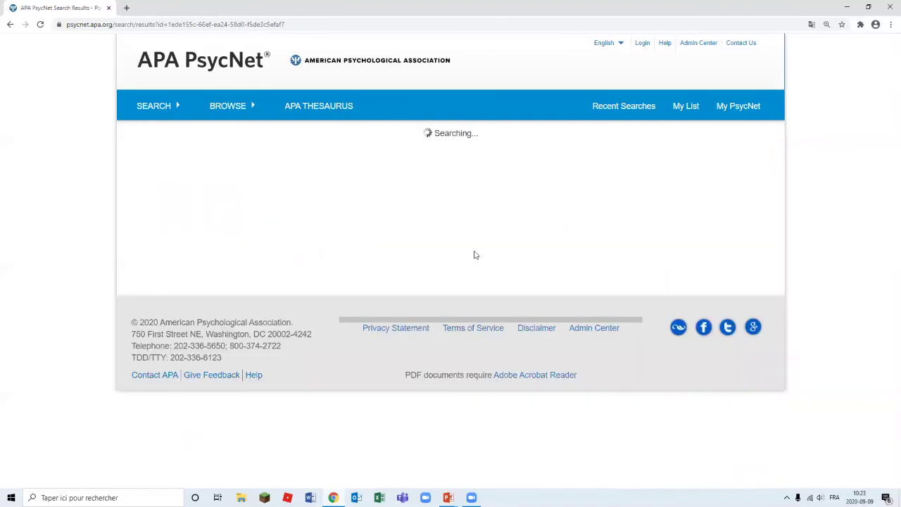